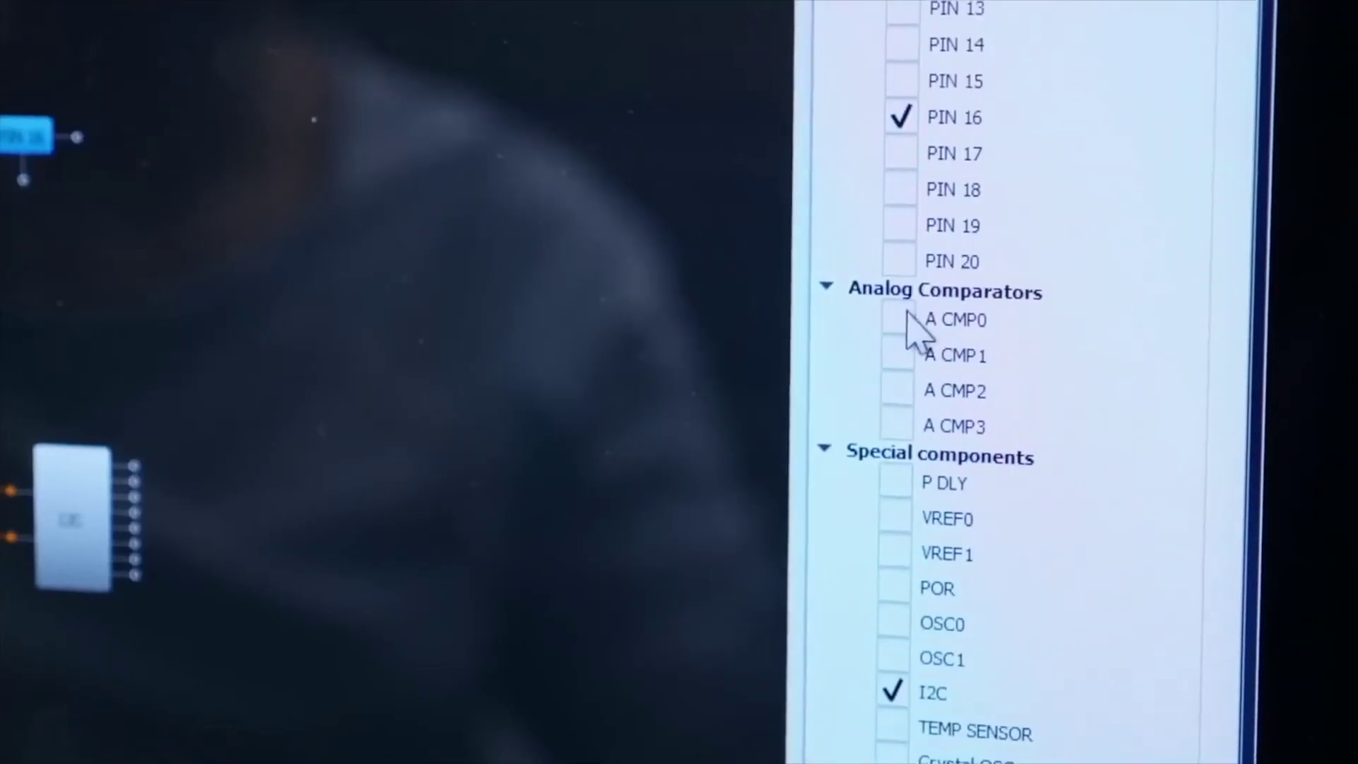
- Tick A CMP0 under Analog Comparators to add the comparator to the design
{"action": "left_click", "coordinate": [903, 319]}
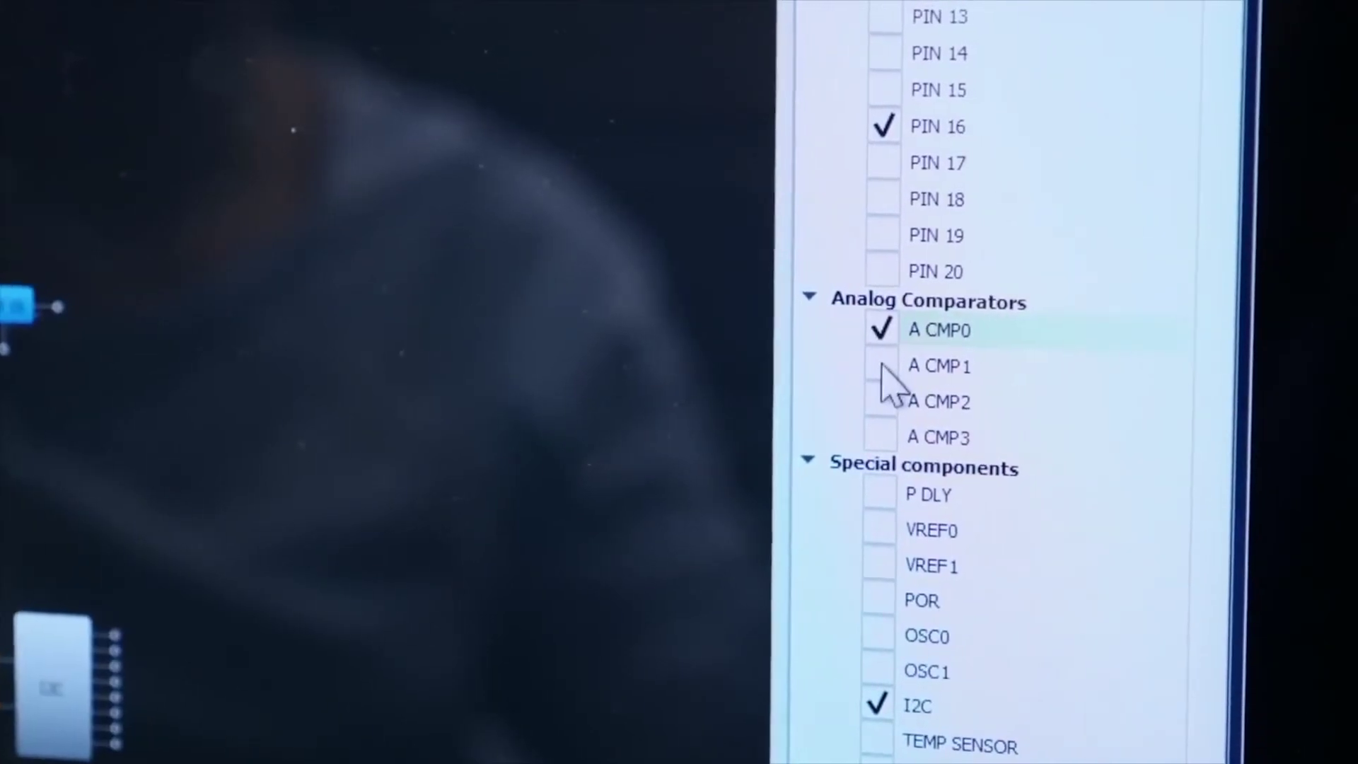